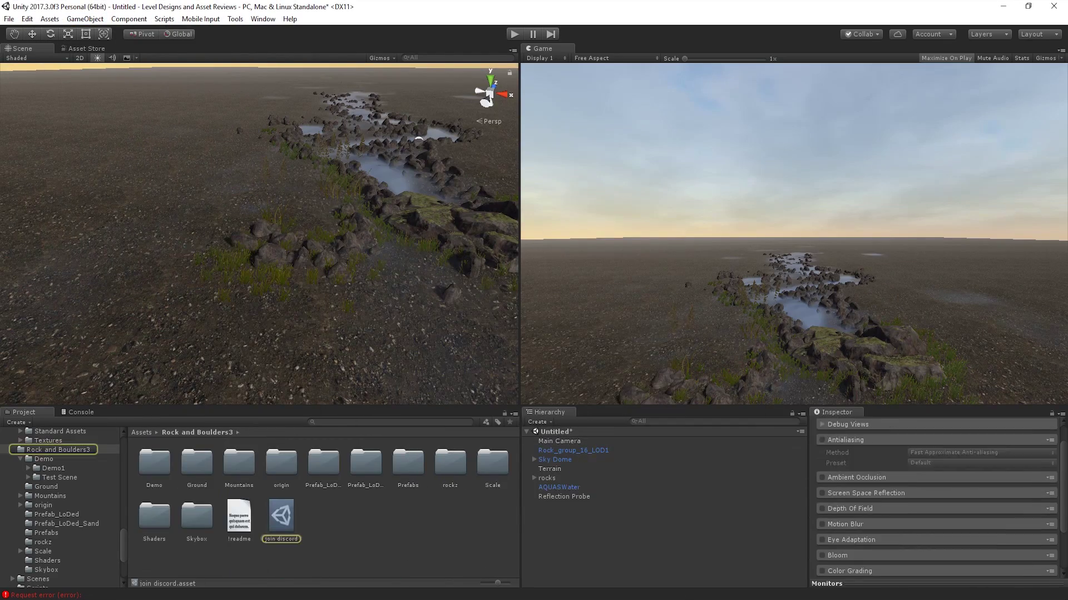
- Scroll down through the Project panel to browse the tree and rock prefabs
scroll(937, 500, down, 5)
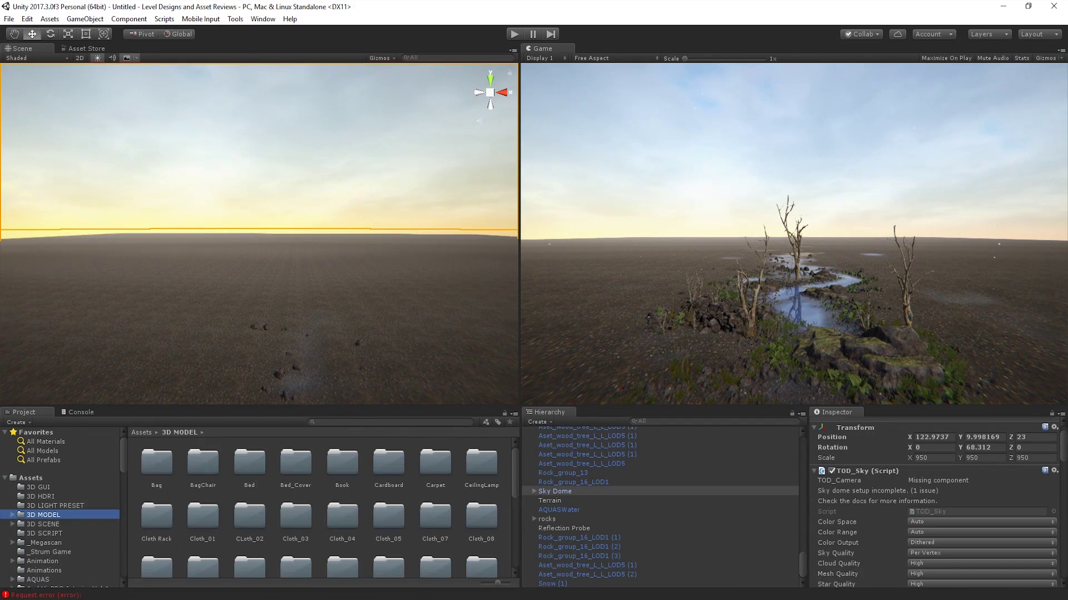
- Select the leafy tree by the stream and place the Tree_1 model into the scene
scroll(329, 506, down, 5)
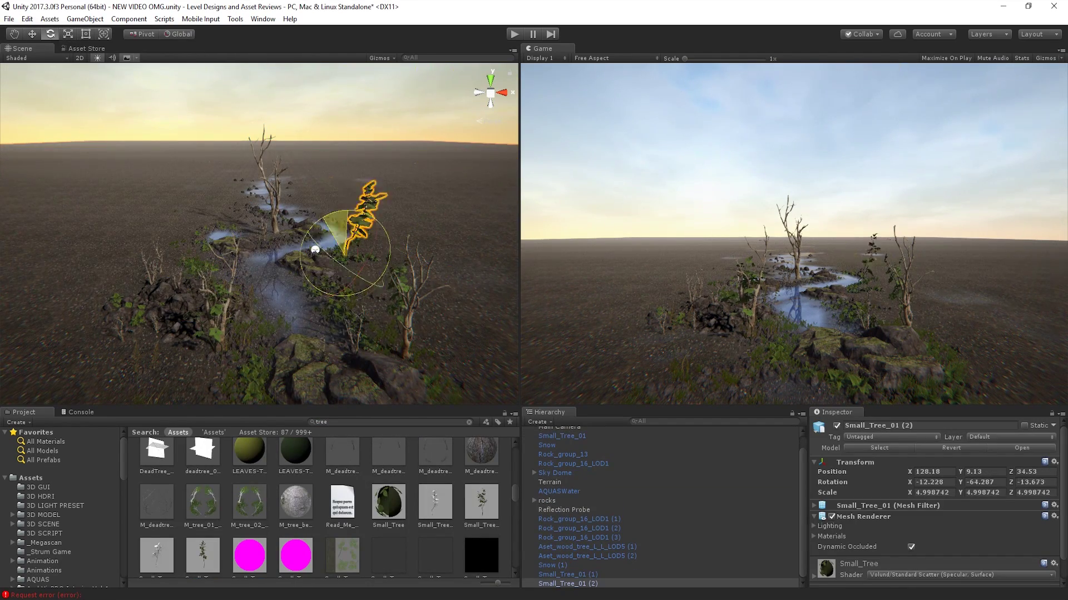
scroll(318, 507, down, 3)
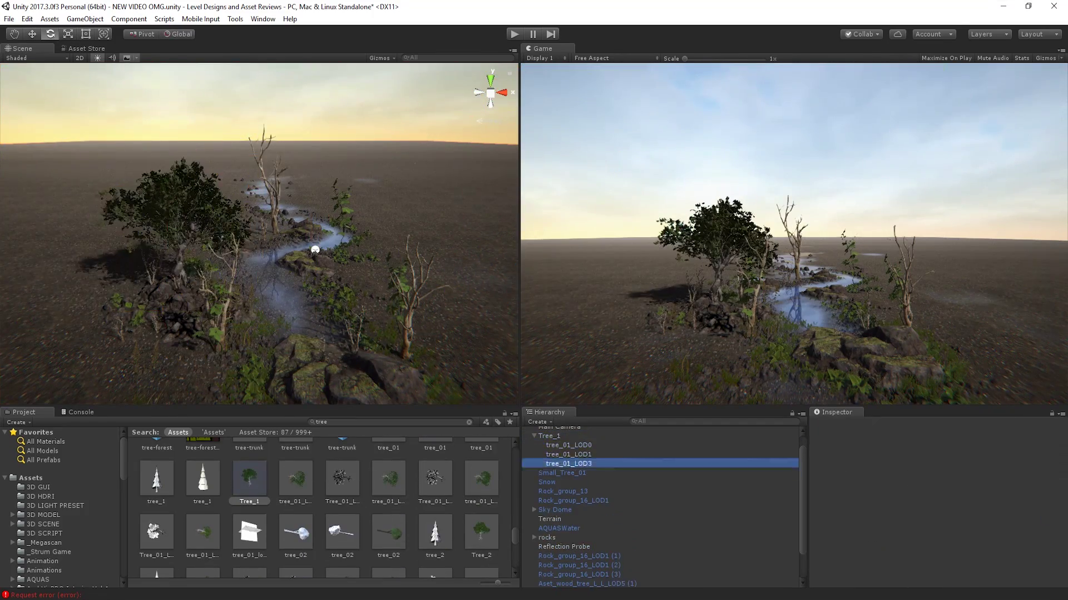
click(172, 211)
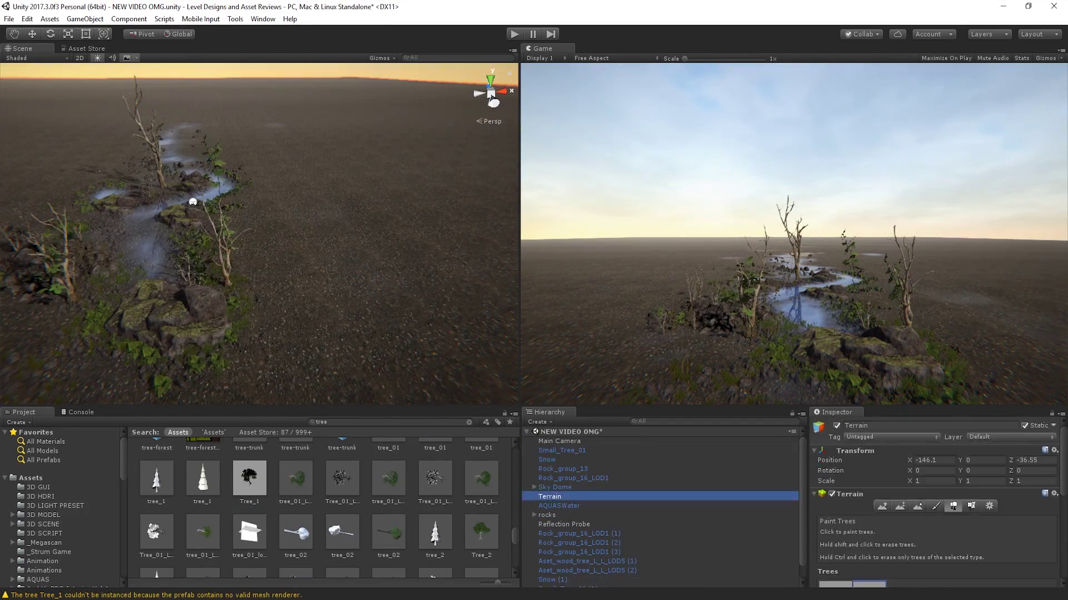
drag(249, 478, 334, 284)
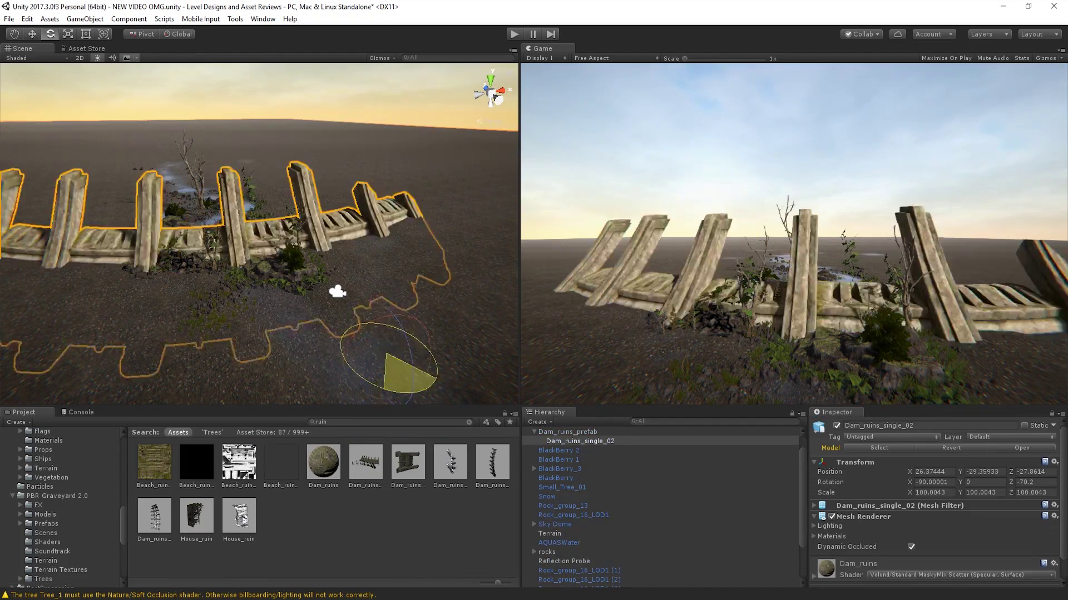
- Move the dam ruin farther behind the stream and frame the view on AQUASWater
drag(284, 312, 336, 278)
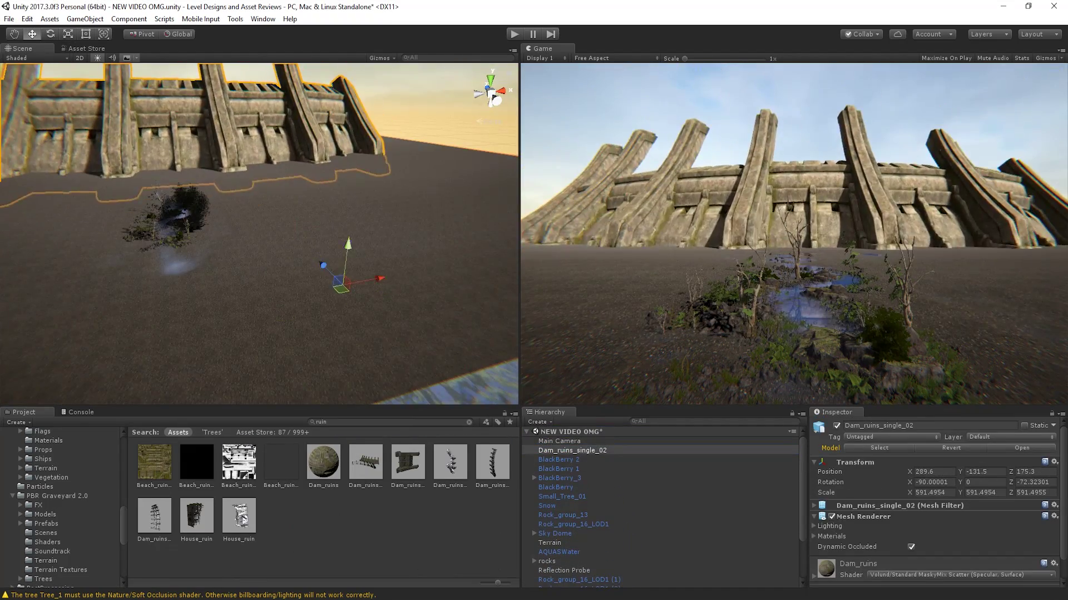
double_click(559, 552)
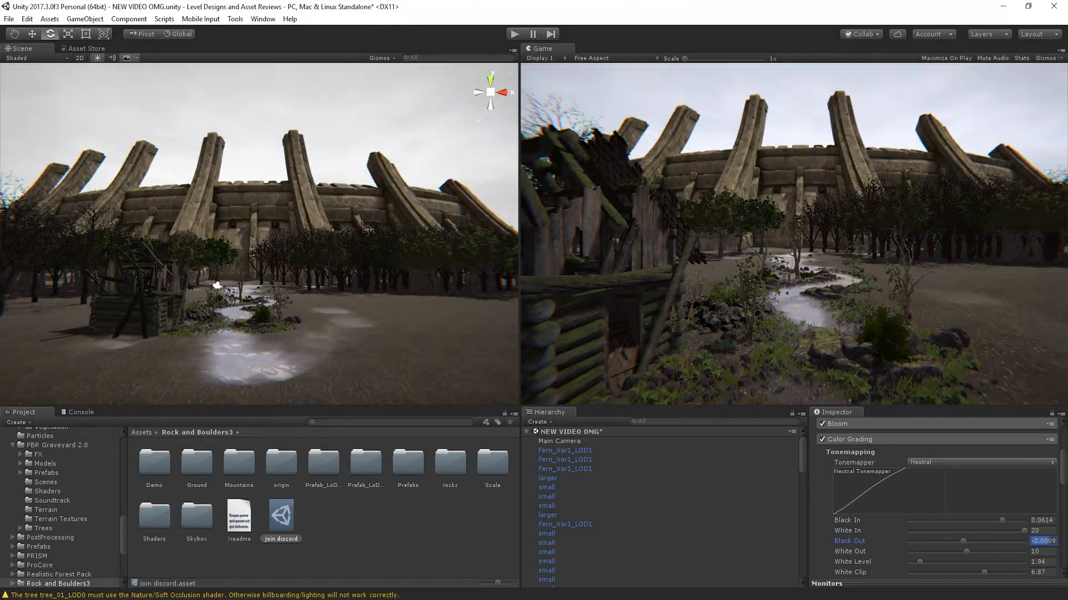
- Adjust the color grading Black Out level and lower the sky's Cycle Hour to 4.1
click(1043, 507)
drag(834, 466, 812, 467)
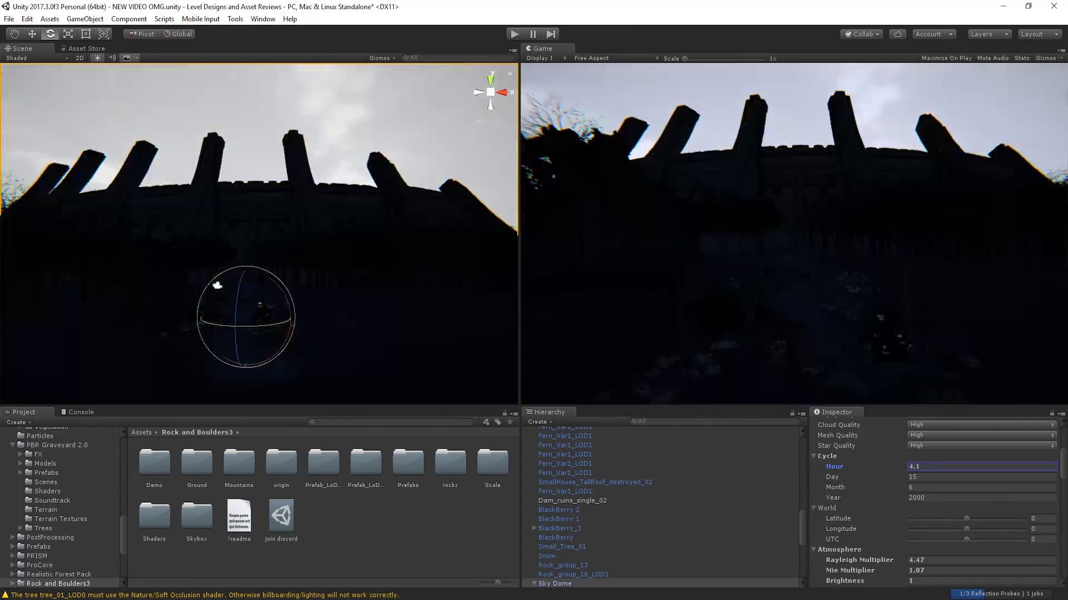